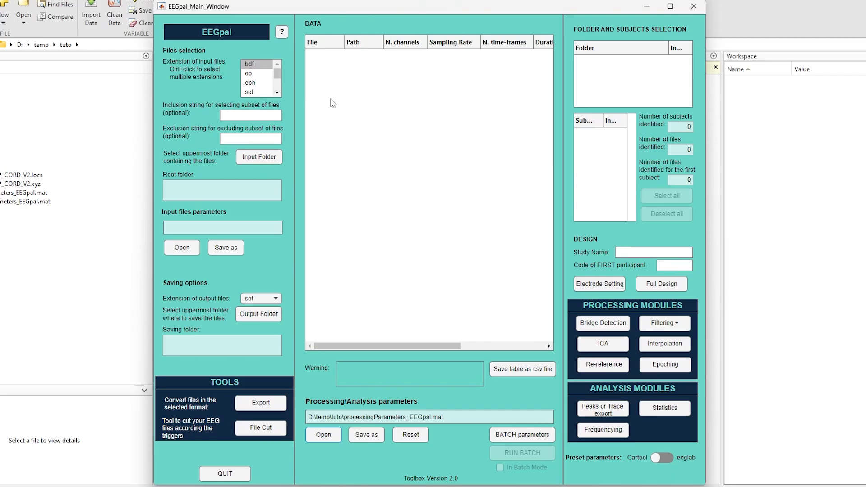
Set the input folder to D:\temp\tuto\05_epoching\Epochs to load the subjects' epoched files
left_click(259, 157)
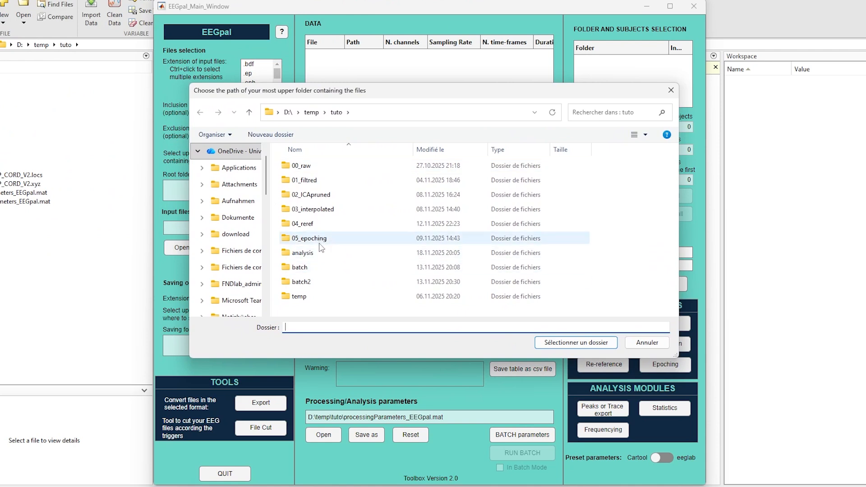
double_click(319, 239)
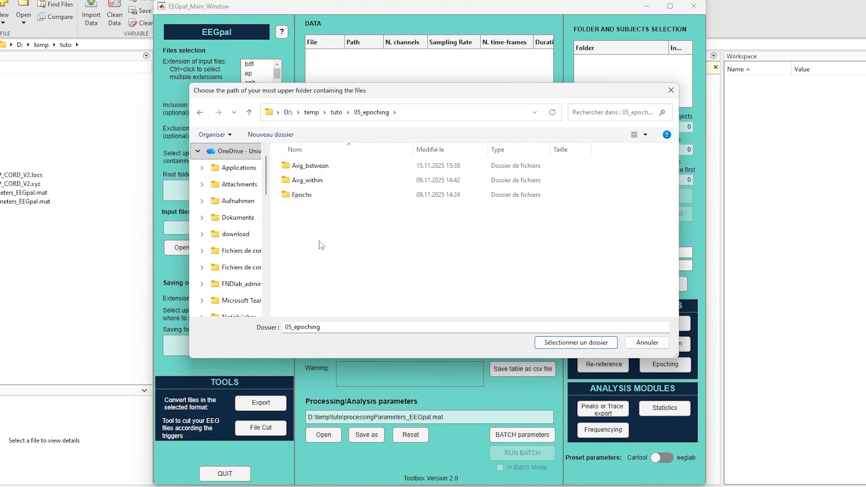
double_click(304, 198)
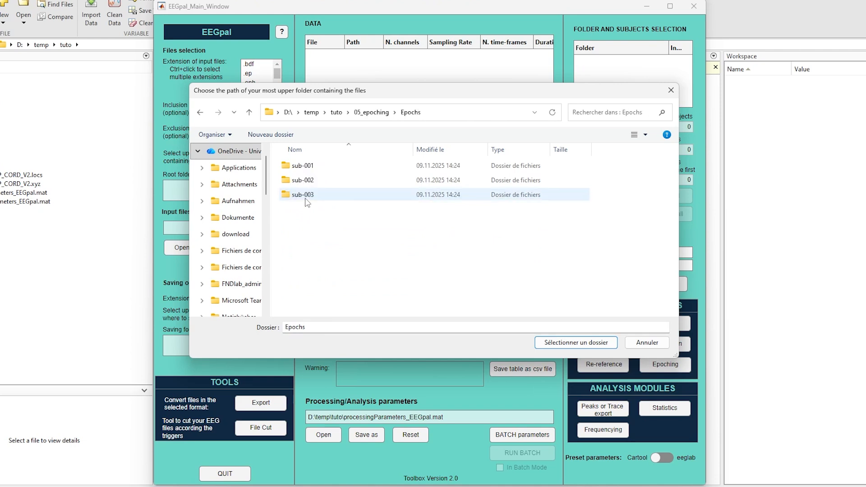
left_click(604, 342)
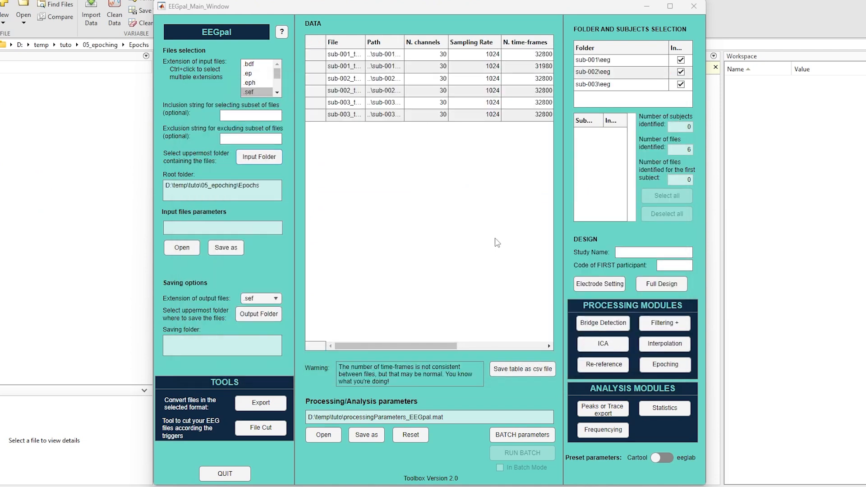
Open the Frequencying module and set the analysis windows size to 1000 ms
left_click(614, 432)
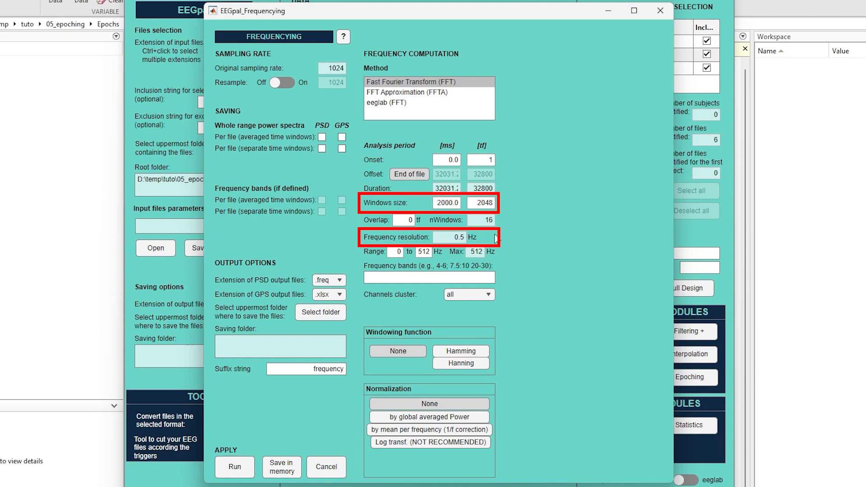
left_click_drag(437, 204, 472, 202)
type("1000")
key("Return")
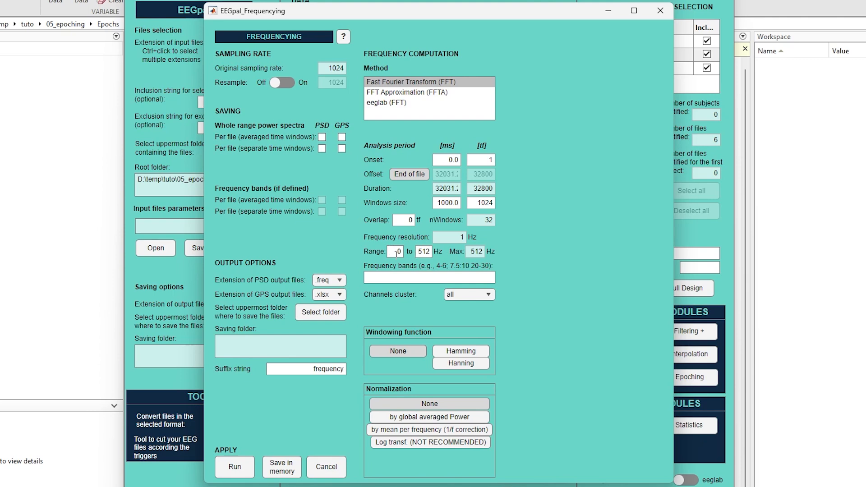
Set the upper limit of the frequency range to 30 Hz and define the frequency bands as 8-12;13-30
left_click_drag(419, 252, 440, 256)
type("30")
left_click(499, 276)
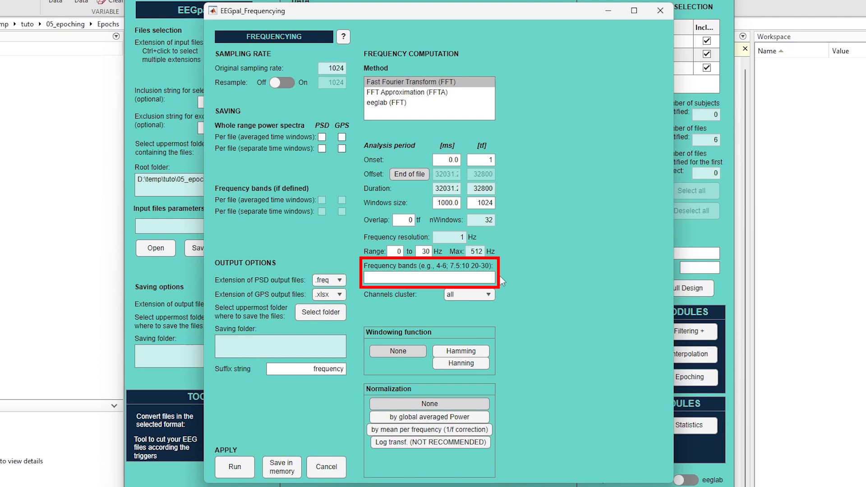
left_click(421, 276)
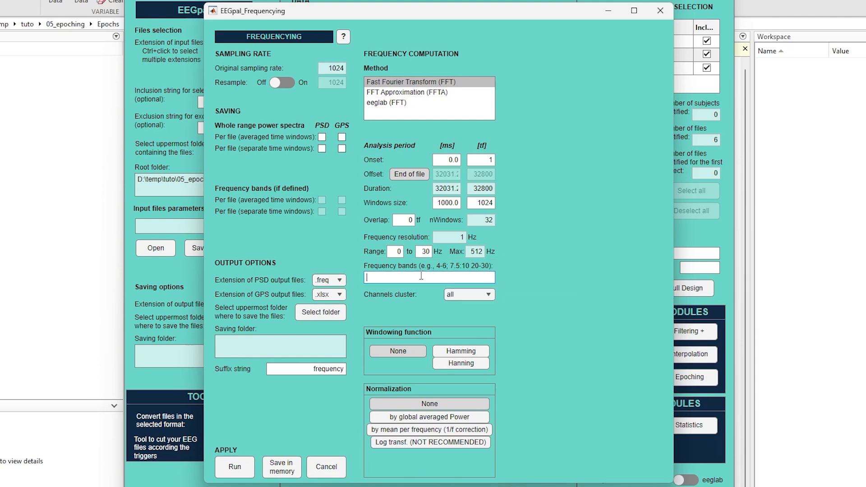
type("8-12")
type("13-30")
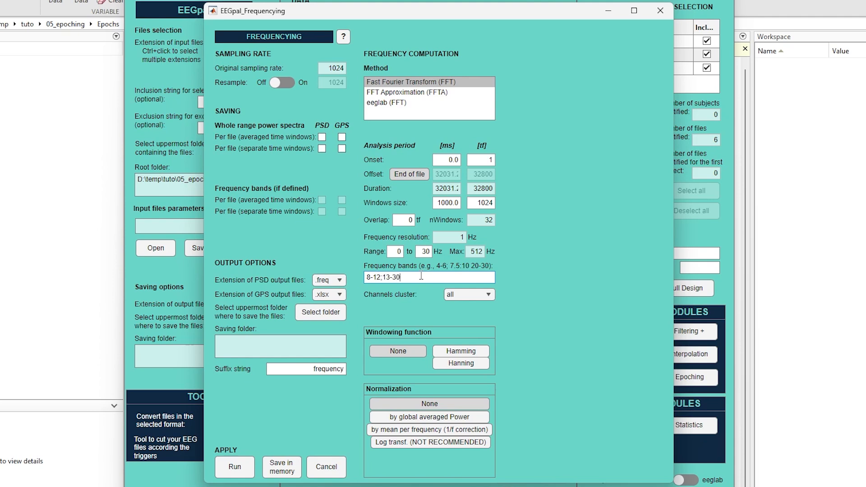
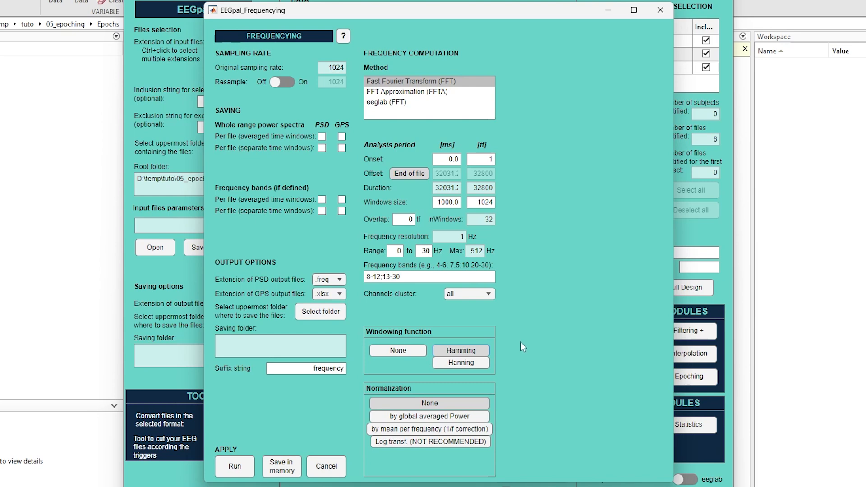
Choose the Hanning windowing function, try the eeglab (FFT) method, and return to Fast Fourier Transform (FFT)
left_click(481, 362)
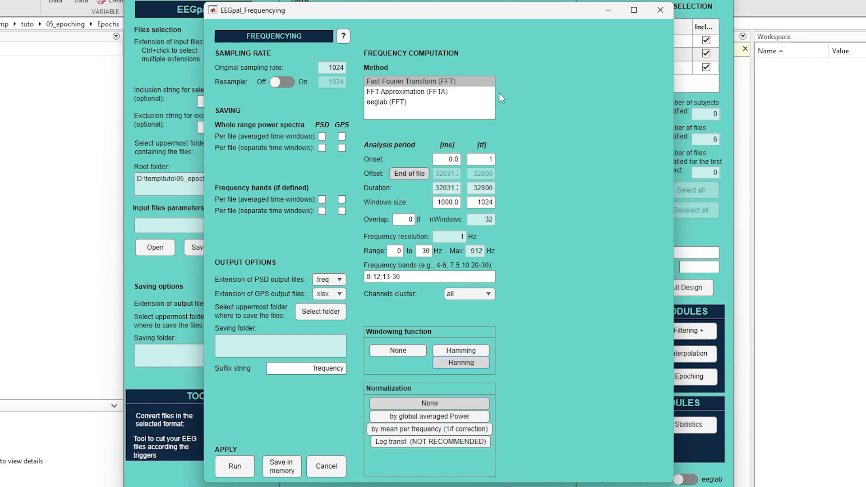
left_click(402, 102)
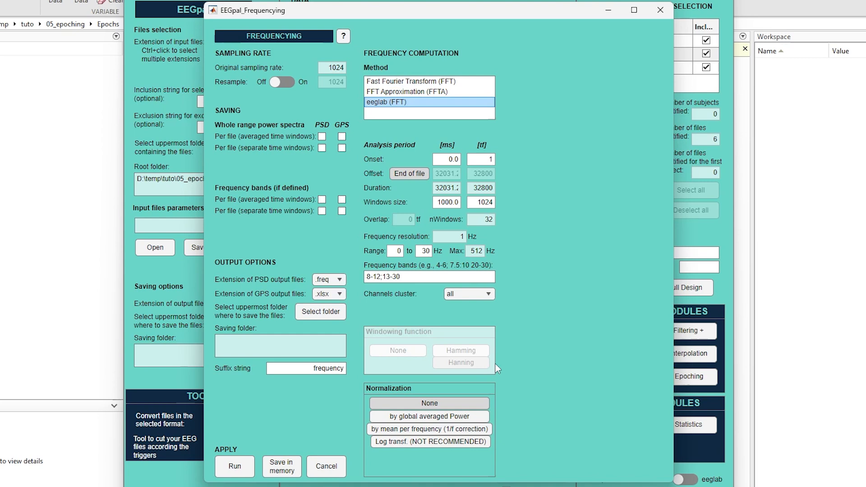
left_click(471, 81)
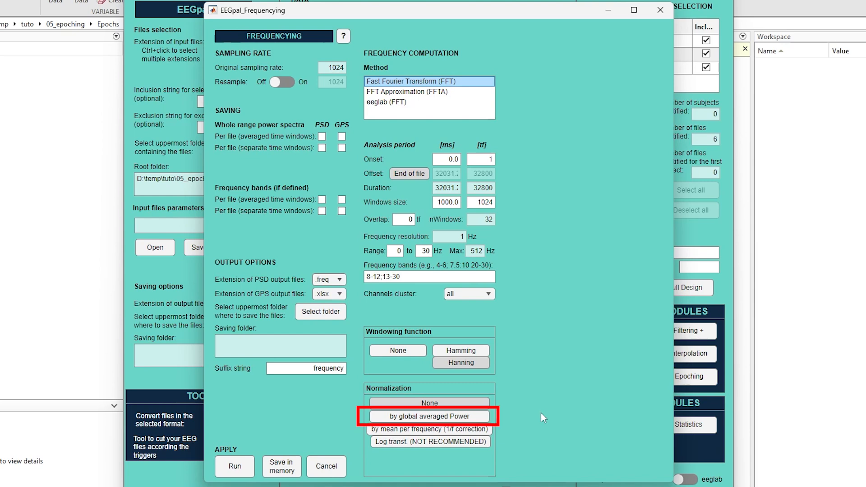
Try the normalizations by global averaged Power, by mean per frequency (1/f correction) and by log transformation
left_click(466, 416)
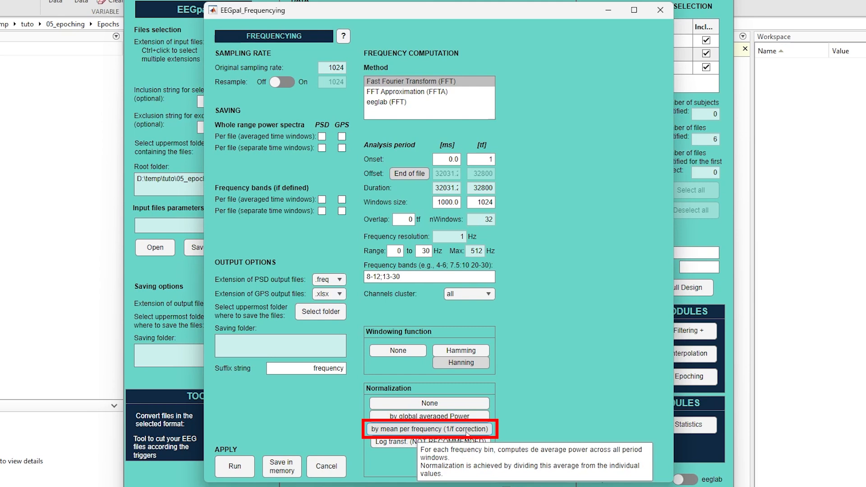
left_click(490, 431)
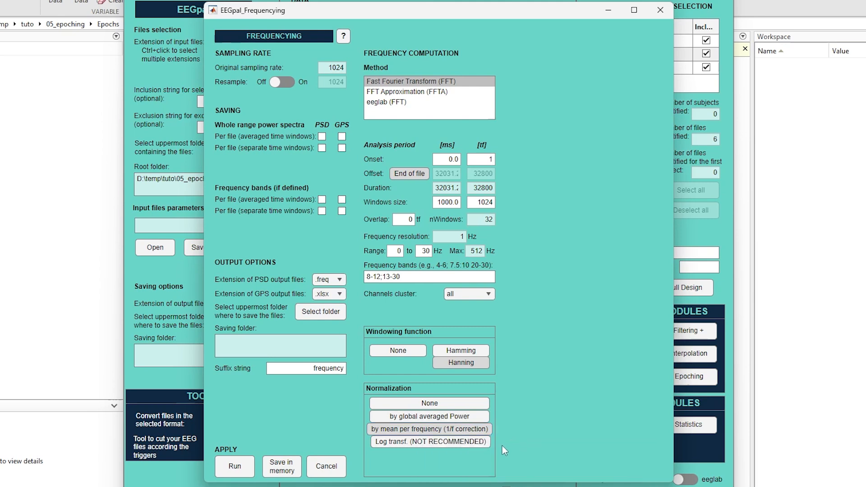
left_click(479, 440)
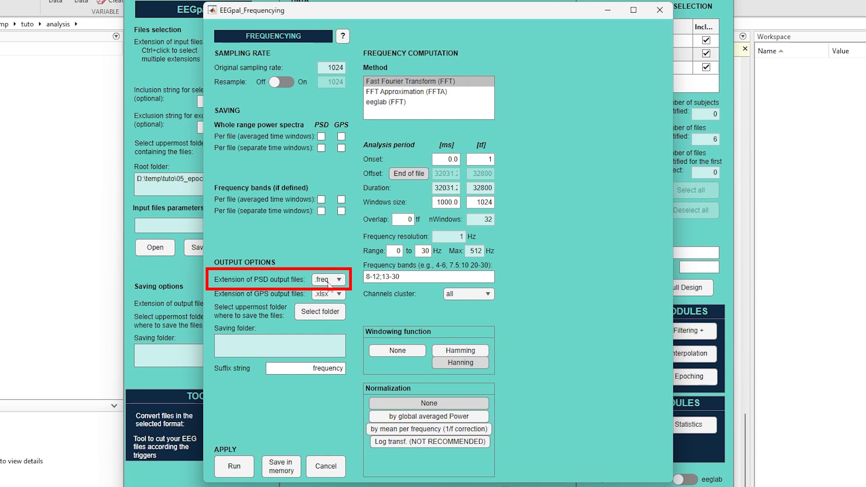
Set the extension of the PSD output files to .mat
mouse_move(334, 283)
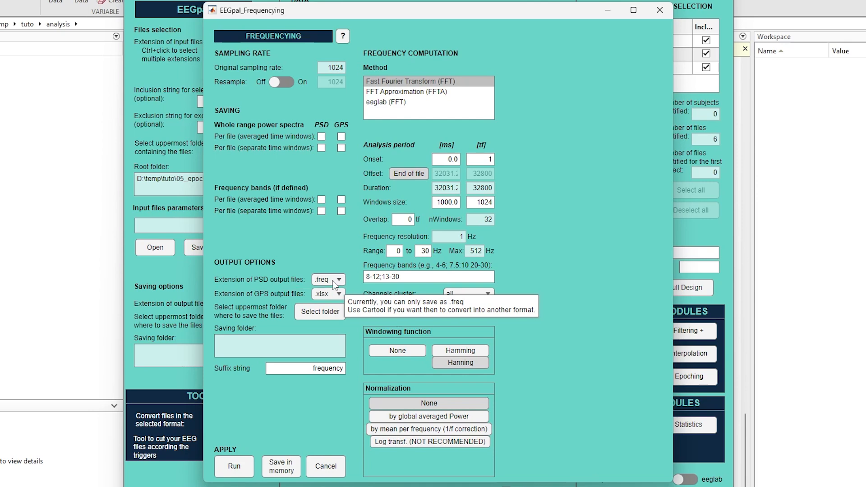
left_click(332, 280)
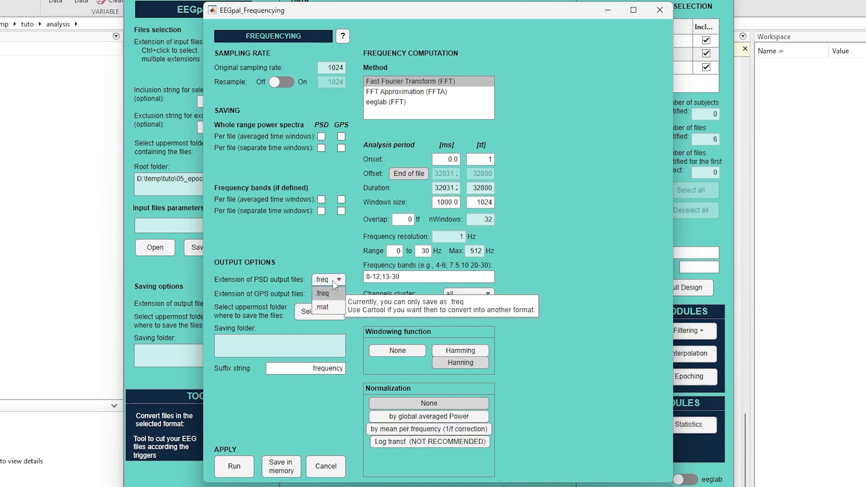
left_click(325, 304)
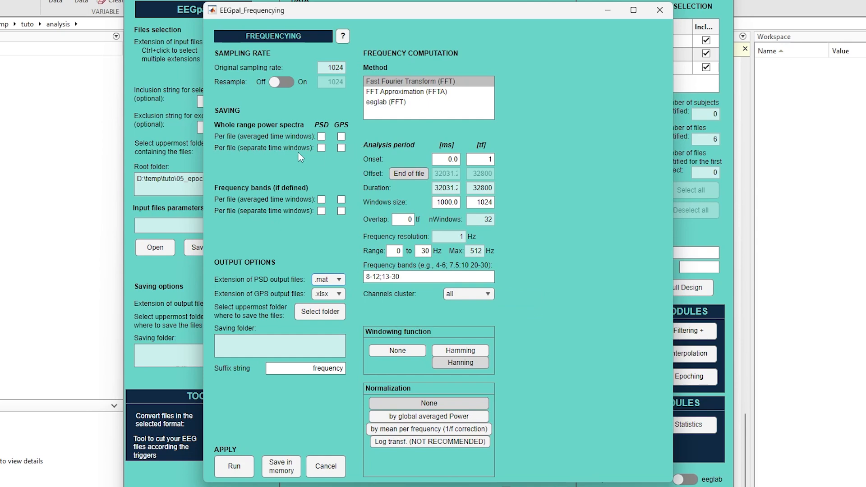
Enable PSD saving for averaged and separate time windows, for both the whole range power spectra and the frequency bands
left_click(321, 148)
left_click(321, 211)
left_click(322, 199)
left_click(322, 136)
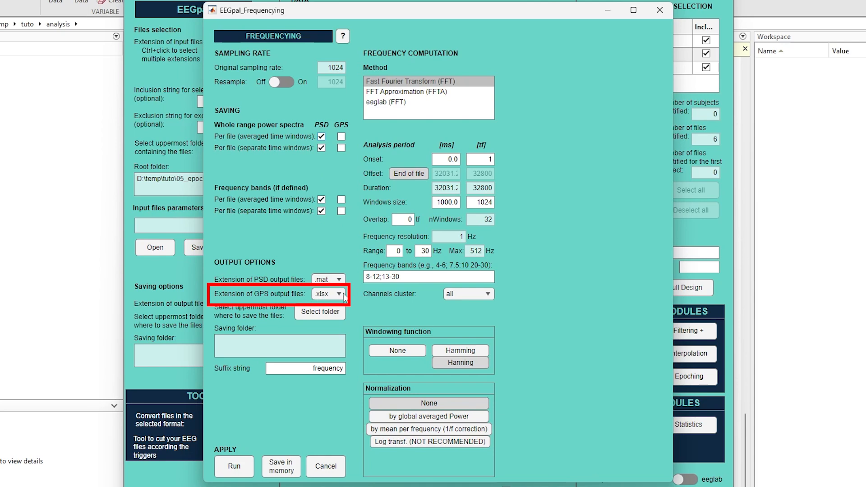
Keep .xlsx as the GPS output extension and set the saving folder to D:\temp\tuto\analysis\frequencying
left_click(345, 294)
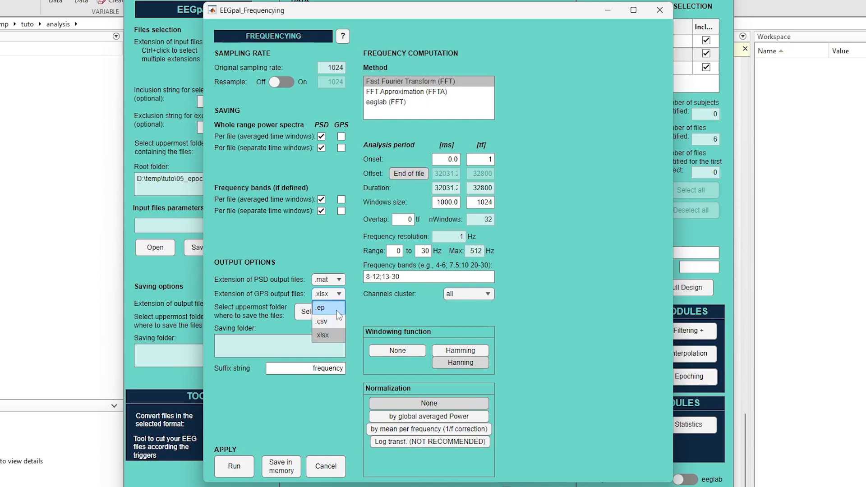
left_click(251, 321)
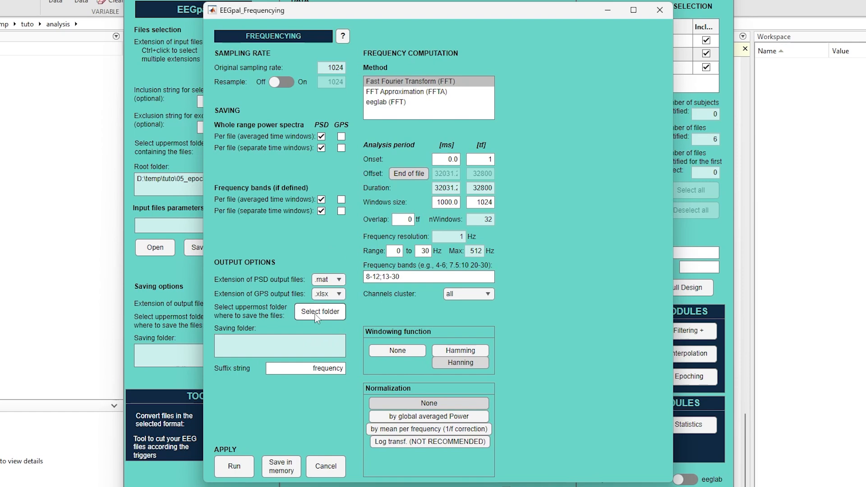
left_click(317, 317)
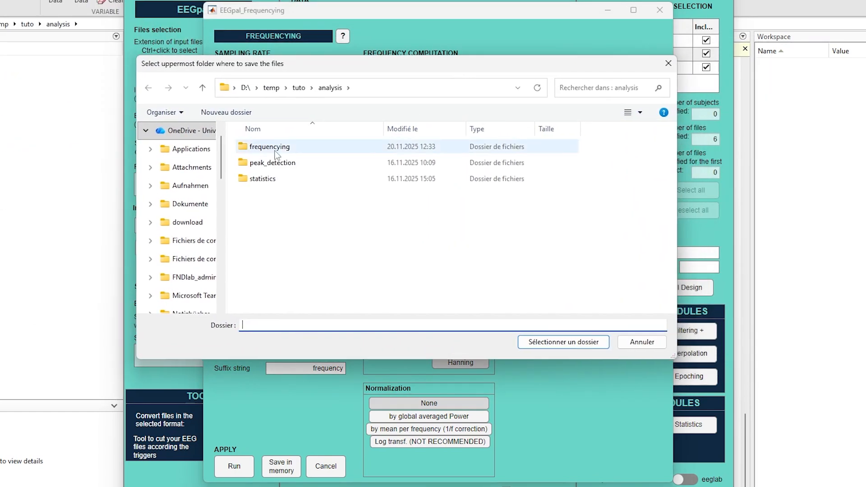
double_click(284, 147)
left_click(564, 345)
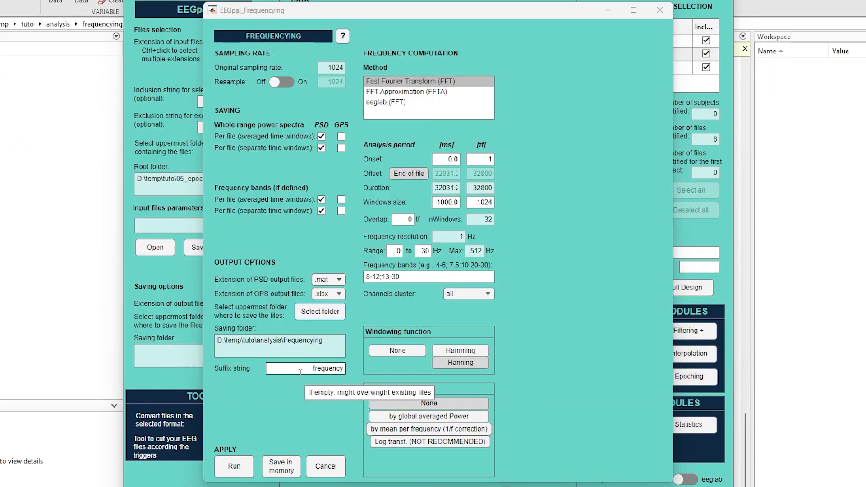
left_click(300, 372)
Enable all four GPS saving options for the whole range spectra and frequency bands, and run the frequency analysis
left_click(341, 136)
left_click(341, 147)
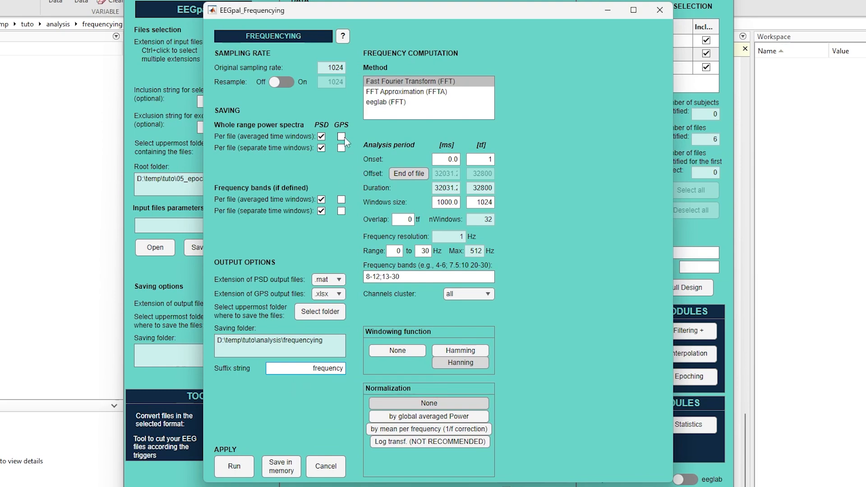
left_click(341, 199)
left_click(341, 211)
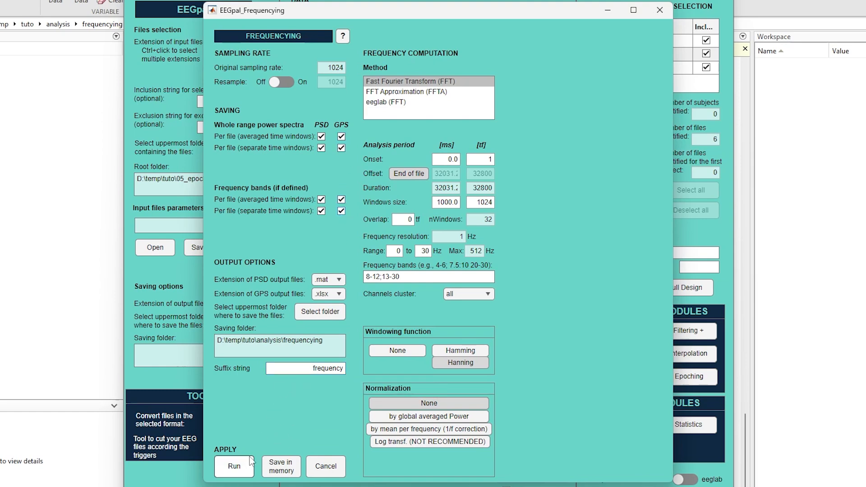
left_click(234, 466)
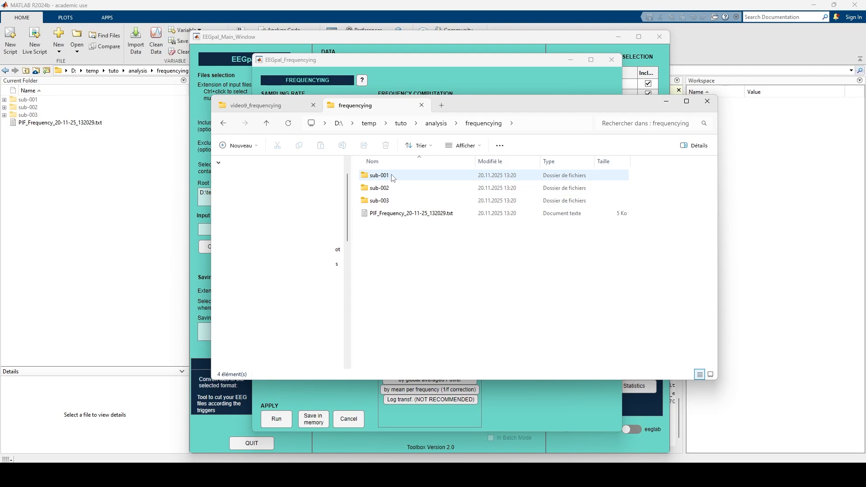
Open the sub-001\eeg\Frequencying results folder in the file explorer and examine the exported .freq and .xlsx files
double_click(392, 176)
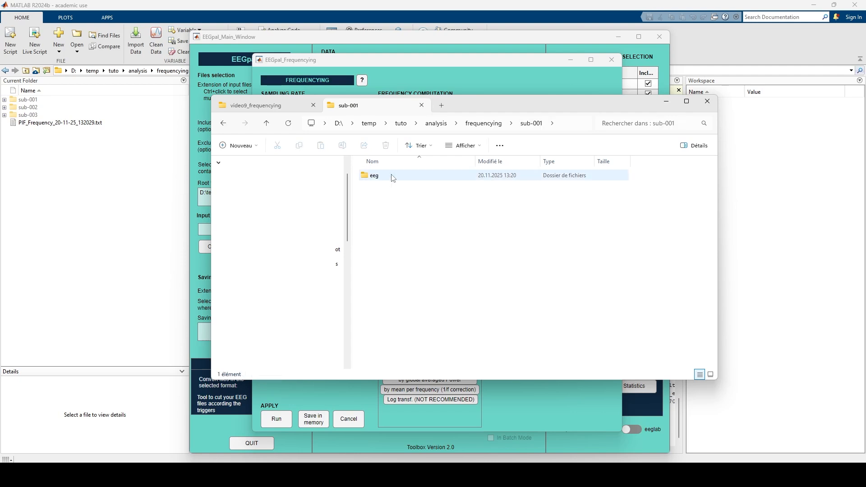
double_click(392, 176)
double_click(392, 176)
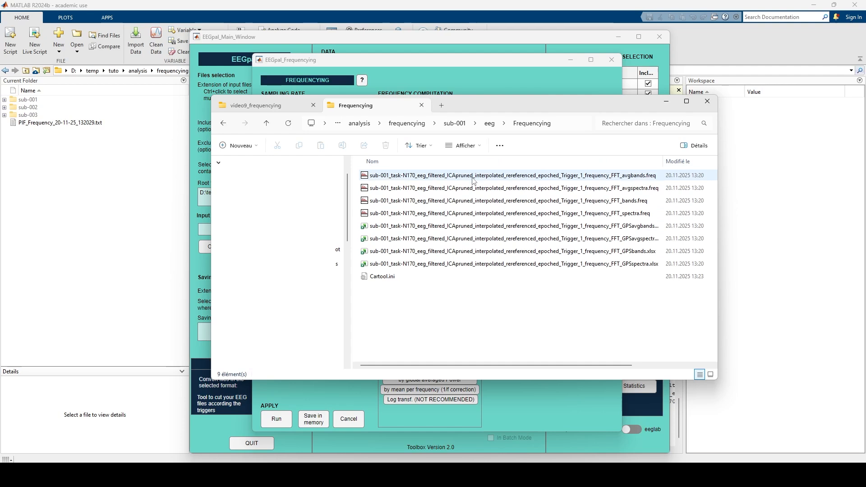
left_click(449, 217)
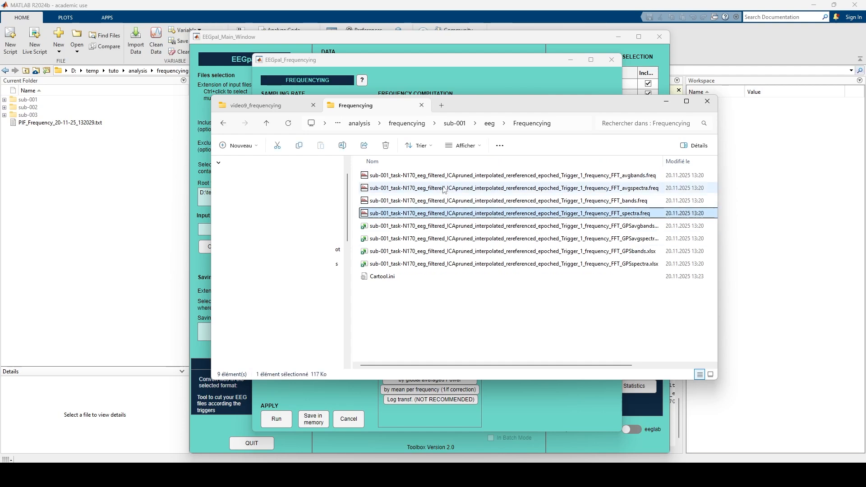
left_click(442, 180, "shift")
left_click(452, 226)
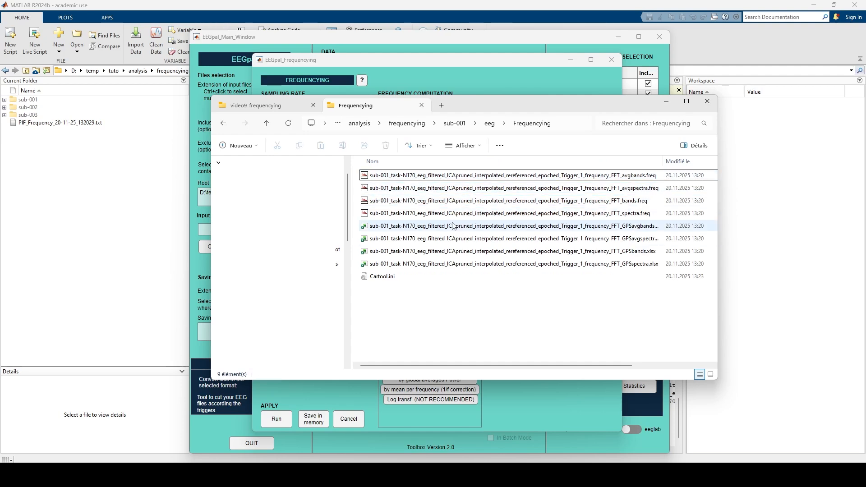
left_click(453, 265, "shift")
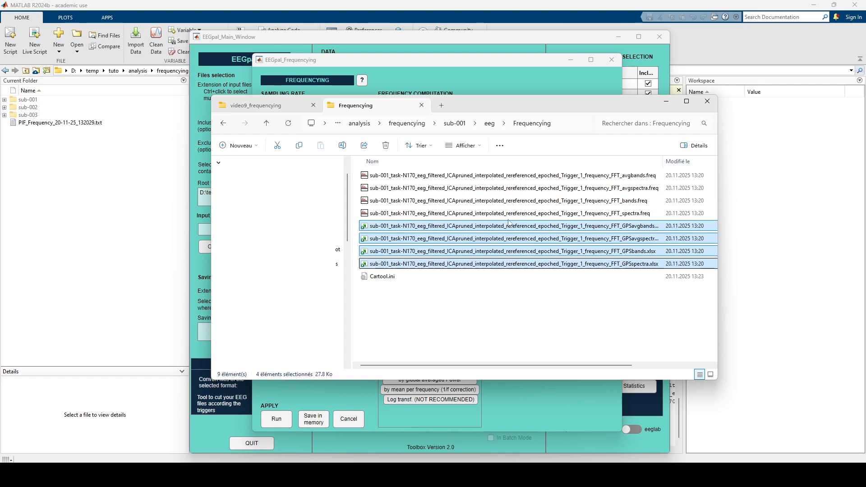
left_click(574, 201)
Open sub-001's FFT_spectra.freq file in Cartool and shift the displayed tracks to higher frequencies
left_click(579, 214)
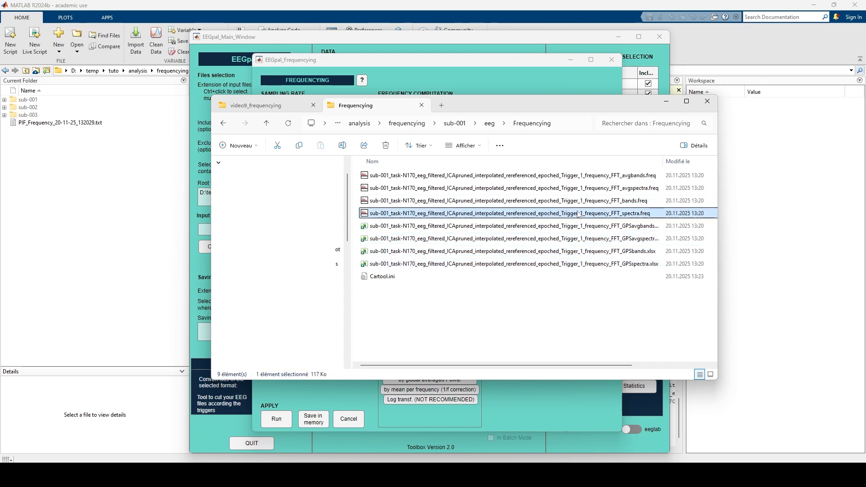
double_click(578, 214)
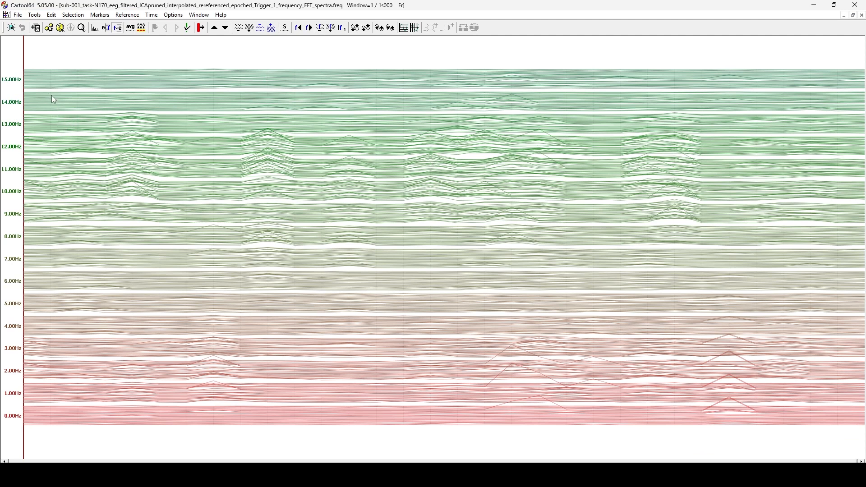
left_click(310, 28)
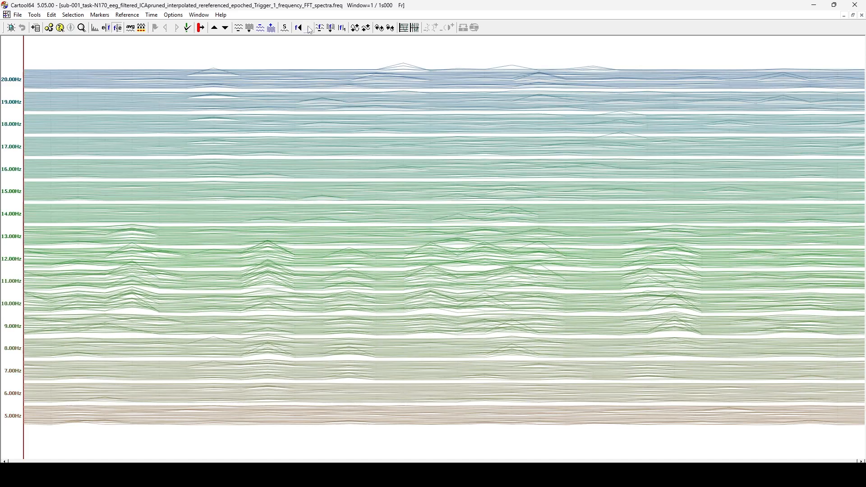
Shift the displayed spectra tracks up to the 7–22 Hz range and bring up sub-001's FFT_bands.freq file in Cartool
left_click(310, 28)
left_click(310, 28)
key("alt+Tab")
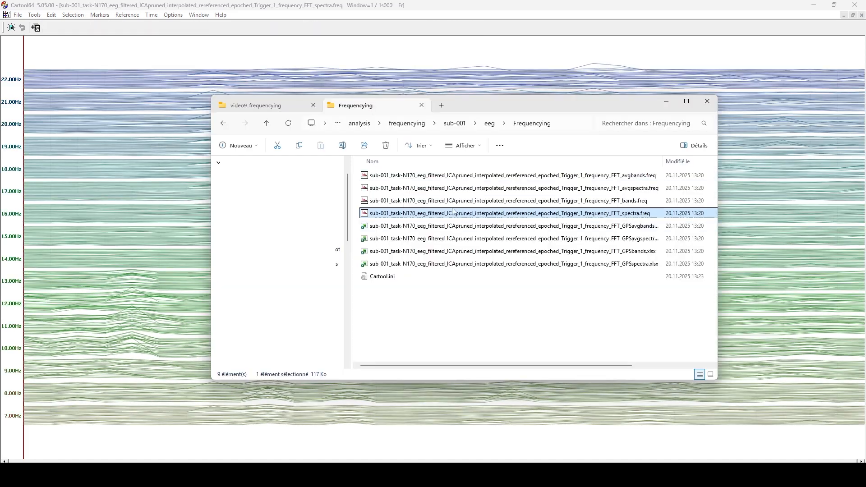
left_click(451, 180)
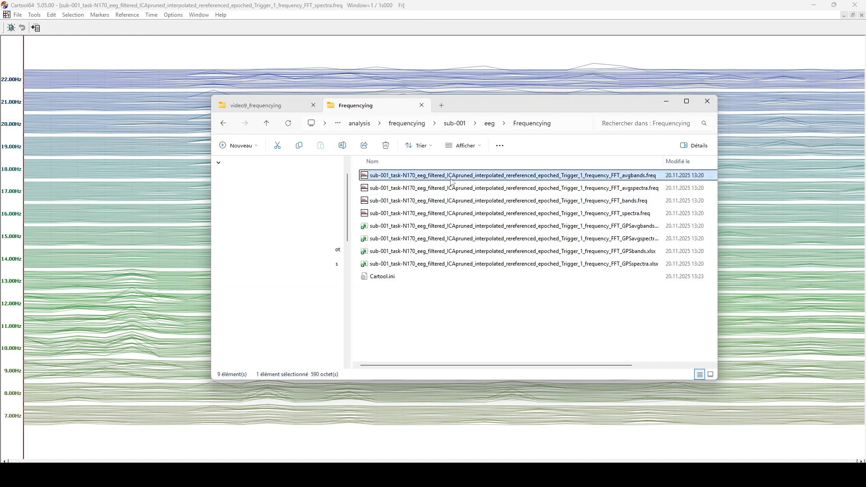
key("alt+Tab")
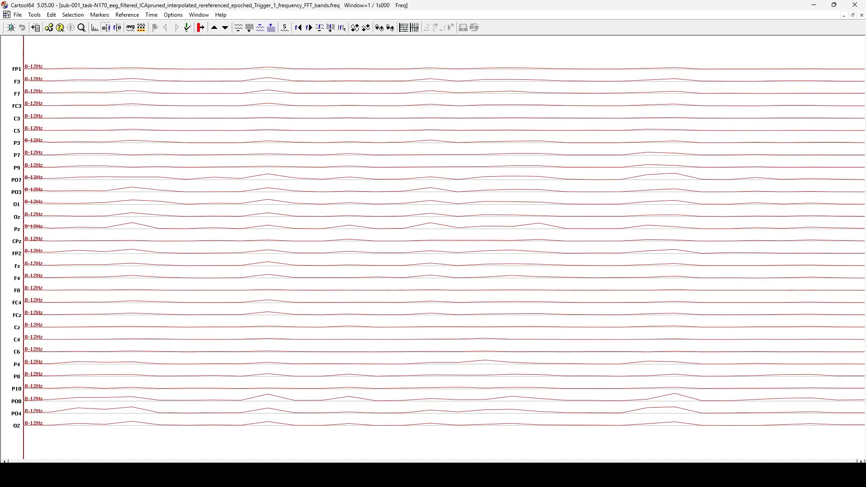
Examine the 8–12 Hz band across electrodes at several time windows, including windows 5 and 13, and advance to the next frequency band
left_click_drag(104, 178, 267, 171)
left_click(132, 179)
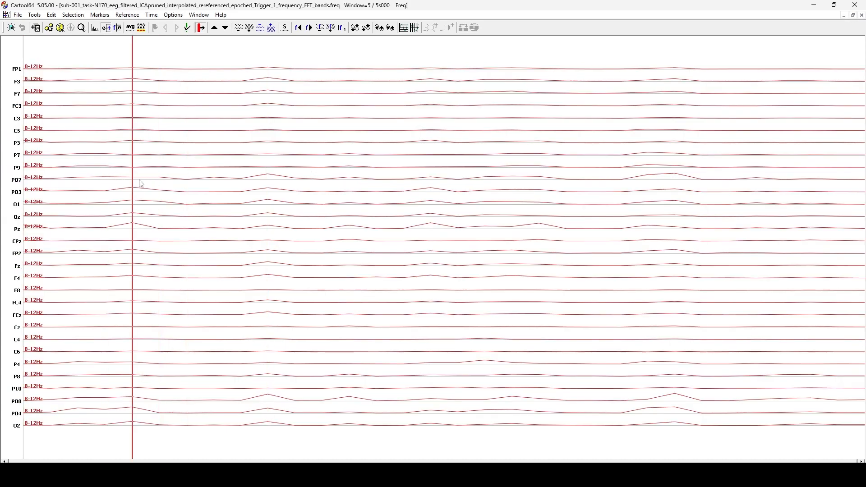
left_click(180, 184)
left_click(349, 179)
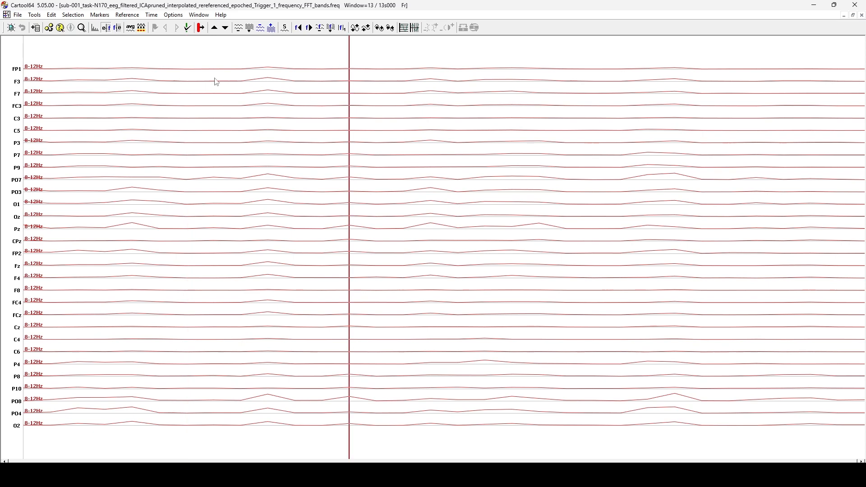
left_click(309, 27)
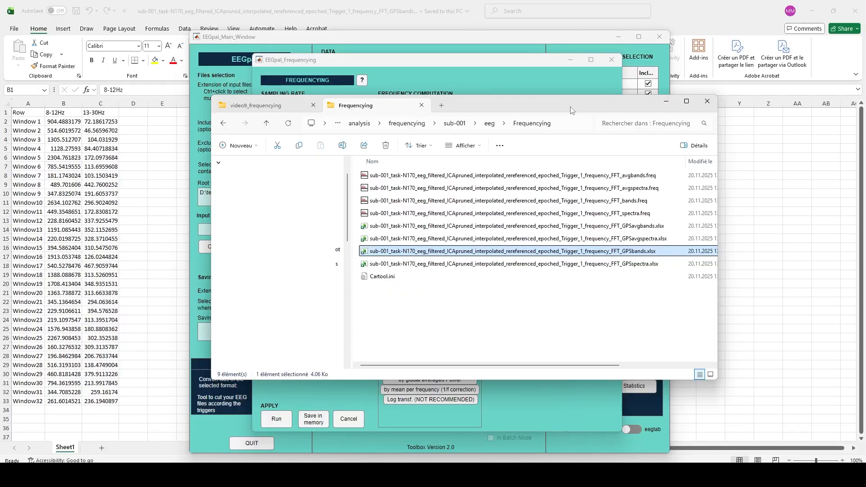
Open sub-001's FFT_GPSspectra.xlsx file in Excel and examine the frequency column headers and the time window rows
left_click(548, 264)
double_click(548, 263)
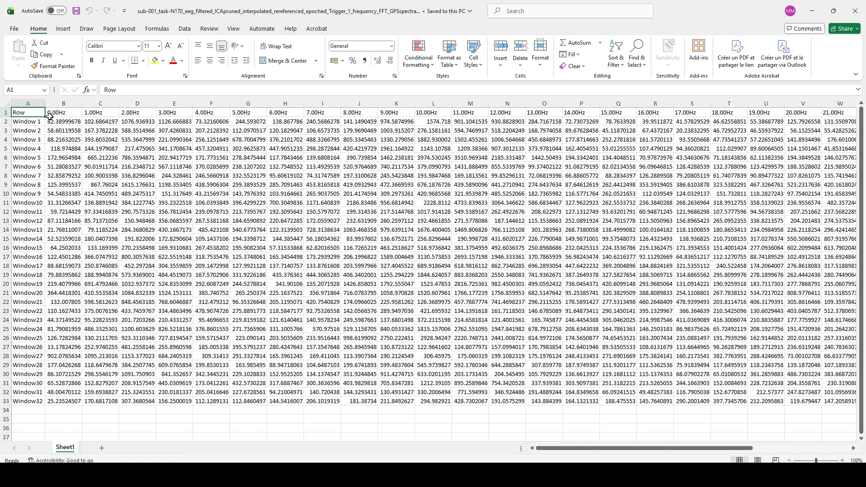
left_click(49, 117)
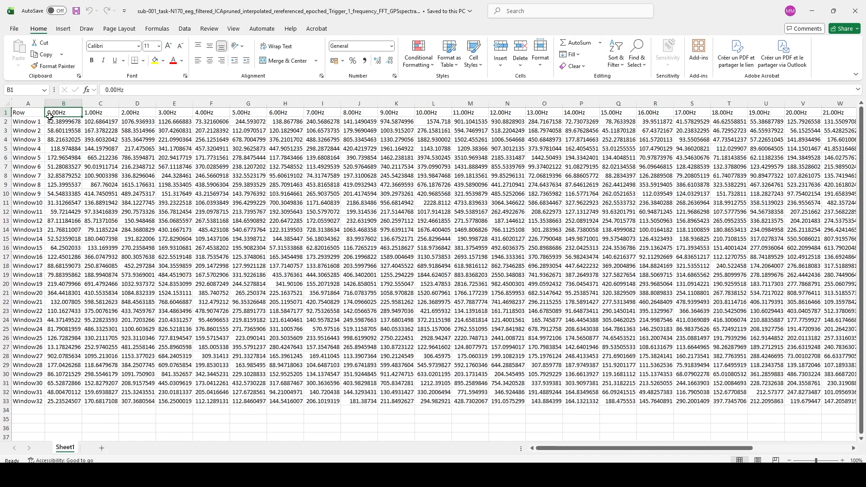
left_click_drag(50, 117, 336, 116)
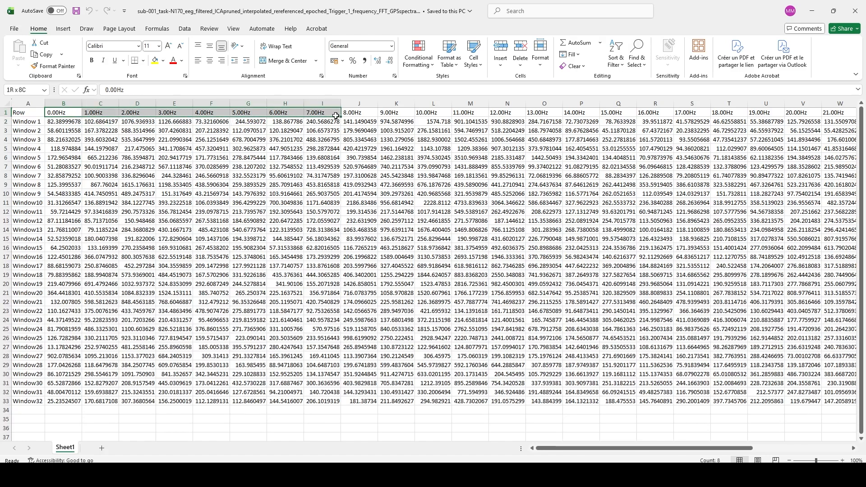
left_click(28, 121)
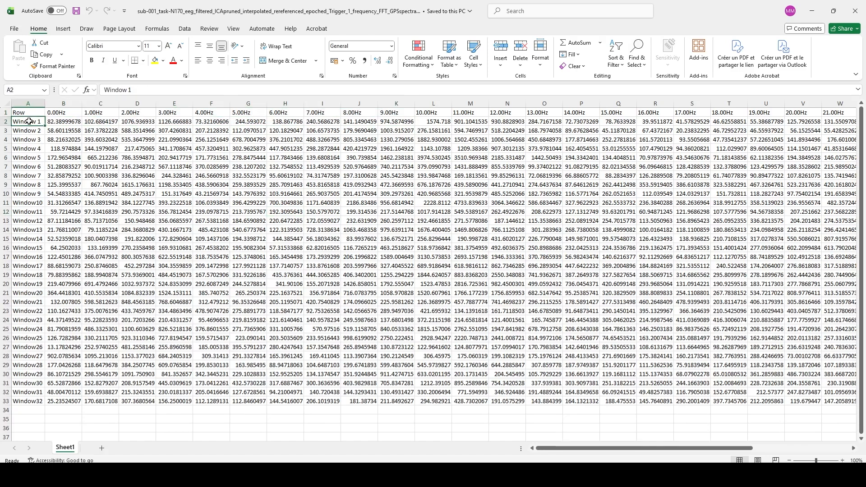
left_click_drag(28, 121, 29, 374)
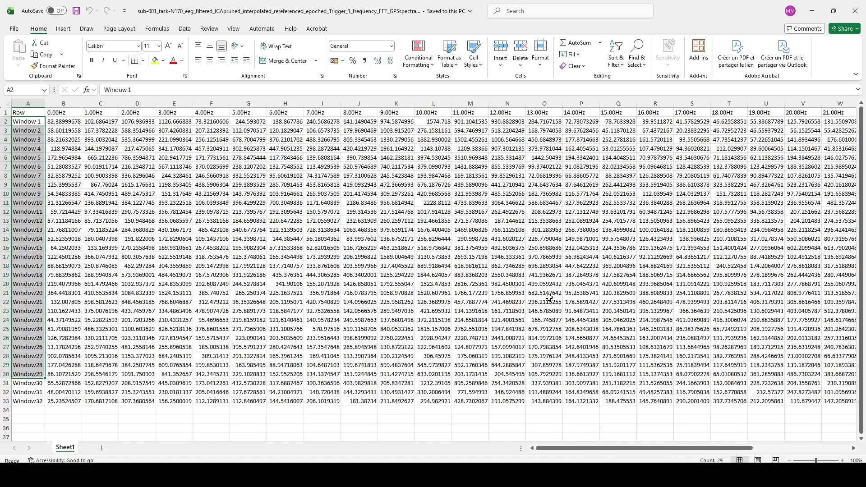
Open sub-001's FFT_GPSbands.xlsx file in Excel and examine the 8-12Hz and 13-30Hz columns and the rows for Window 1 to Window32
key("alt+Tab")
left_click(467, 251)
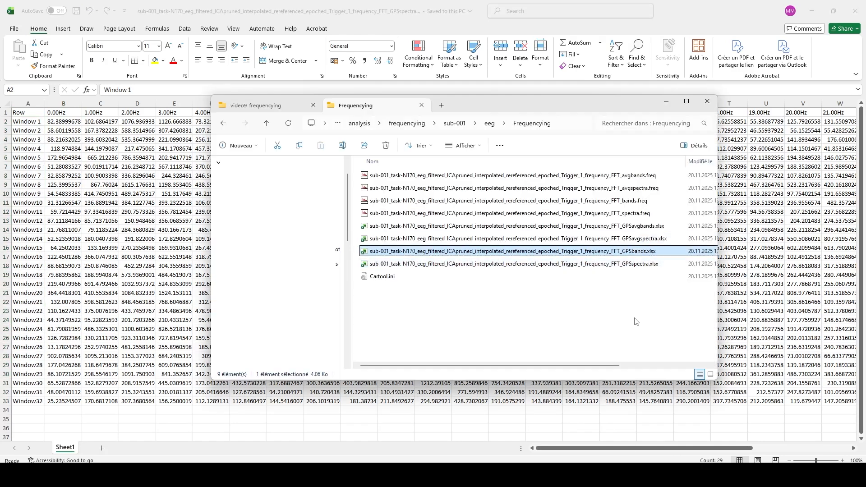
key("Return")
left_click(51, 138)
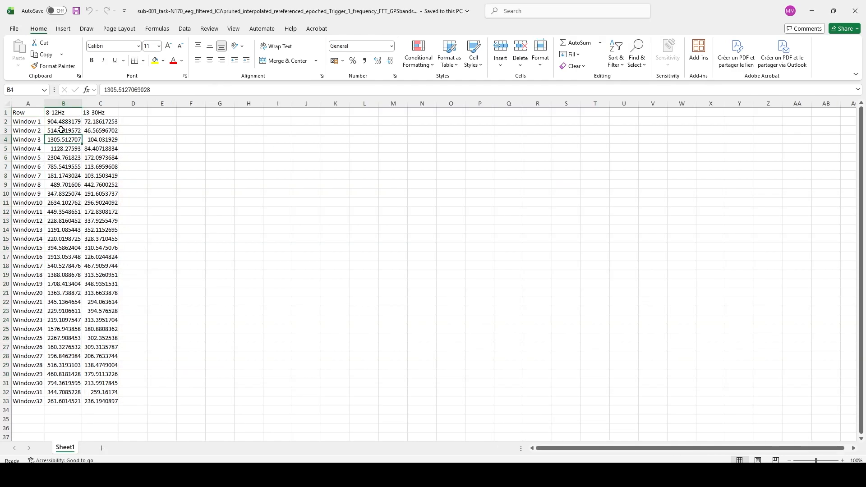
left_click(61, 131)
left_click(65, 104)
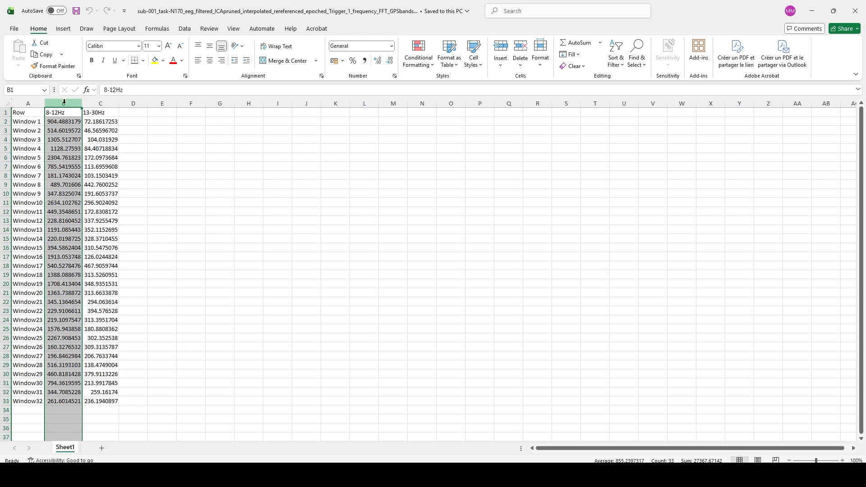
left_click(104, 104)
left_click(34, 122)
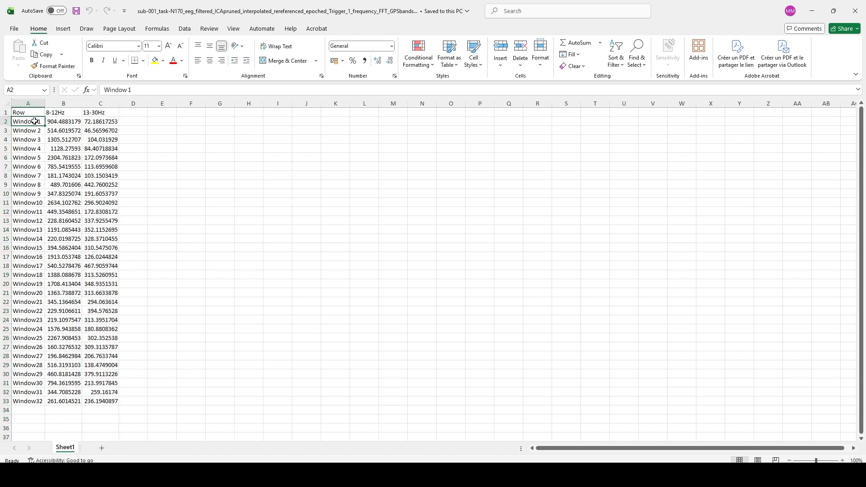
left_click_drag(35, 121, 40, 399)
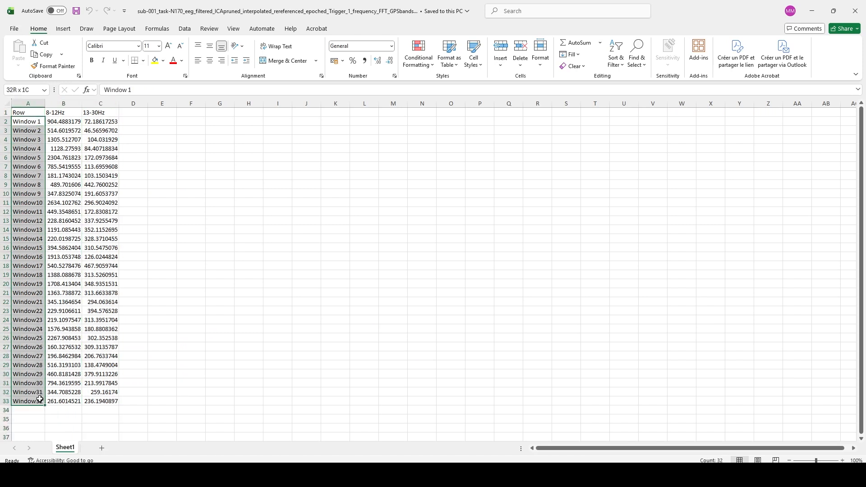